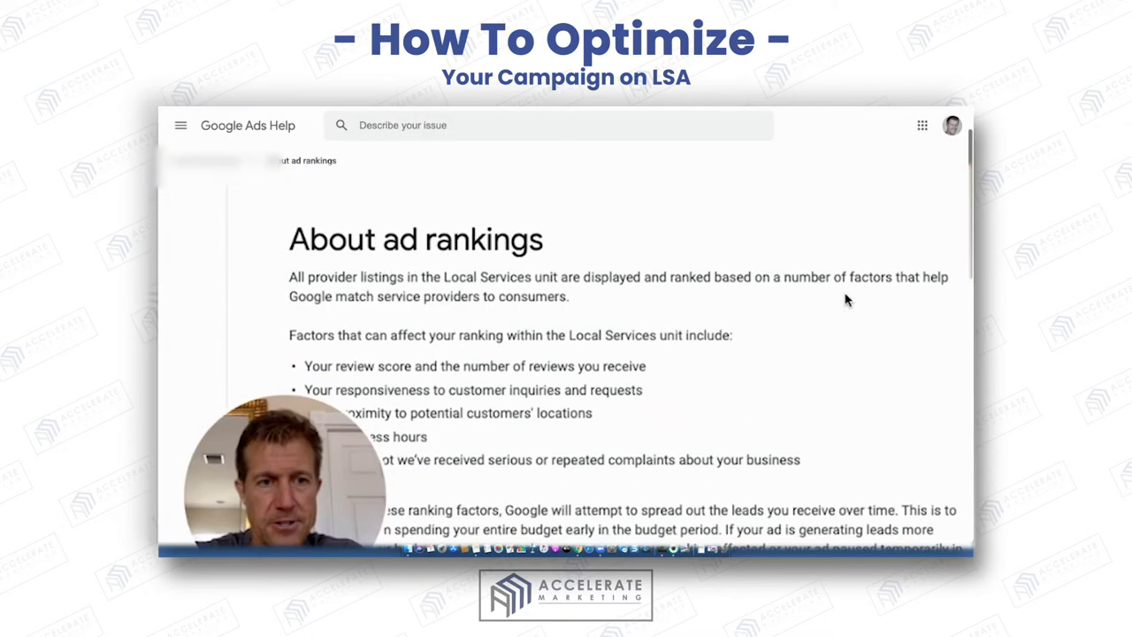
Scroll the About ad rankings article to the ranking factors and highlight the serious-complaints factor.
{"action": "scroll", "coordinate": [844, 298], "scroll_direction": "down", "scroll_amount": 1}
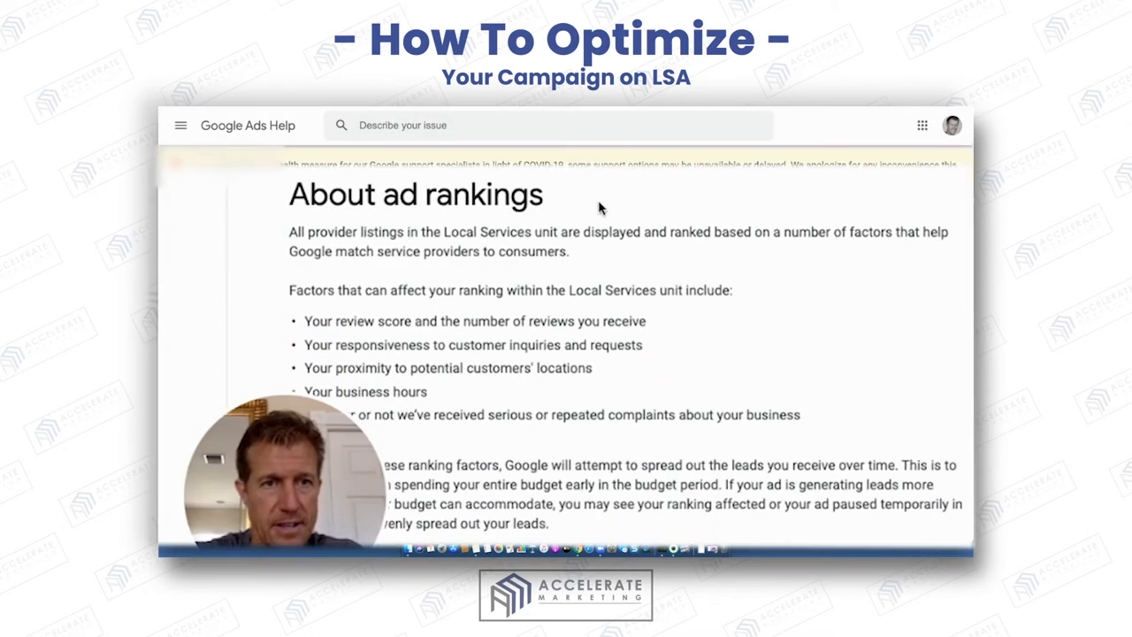
{"action": "scroll", "coordinate": [599, 210], "scroll_direction": "down", "scroll_amount": 2}
{"action": "left_click_drag", "start_coordinate": [292, 202], "coordinate": [732, 199]}
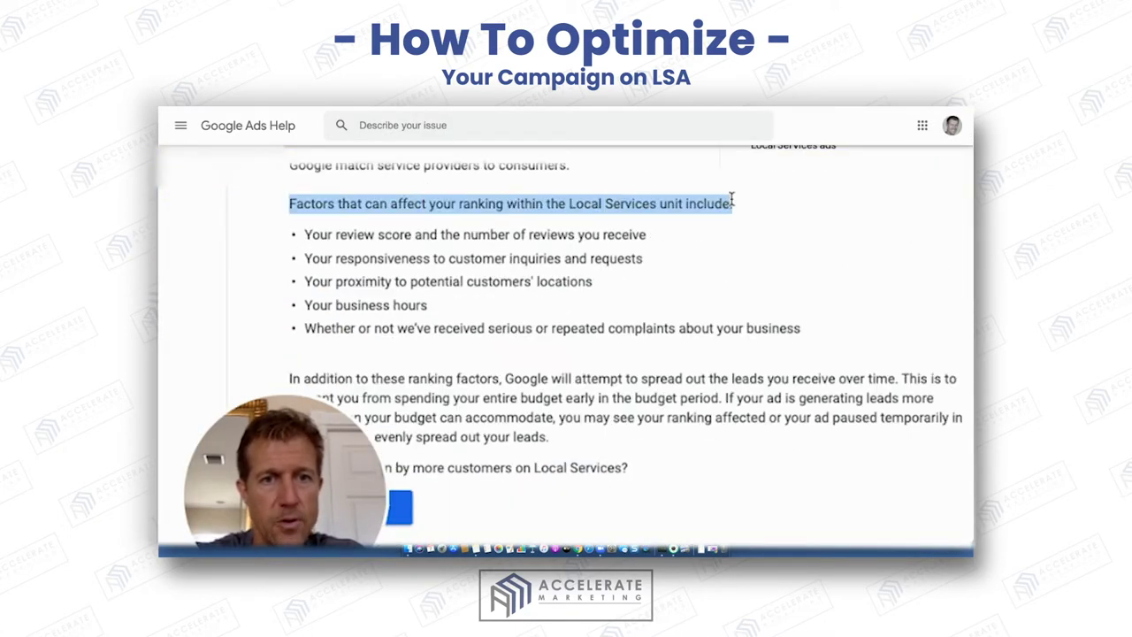
{"action": "left_click_drag", "start_coordinate": [306, 328], "coordinate": [605, 328]}
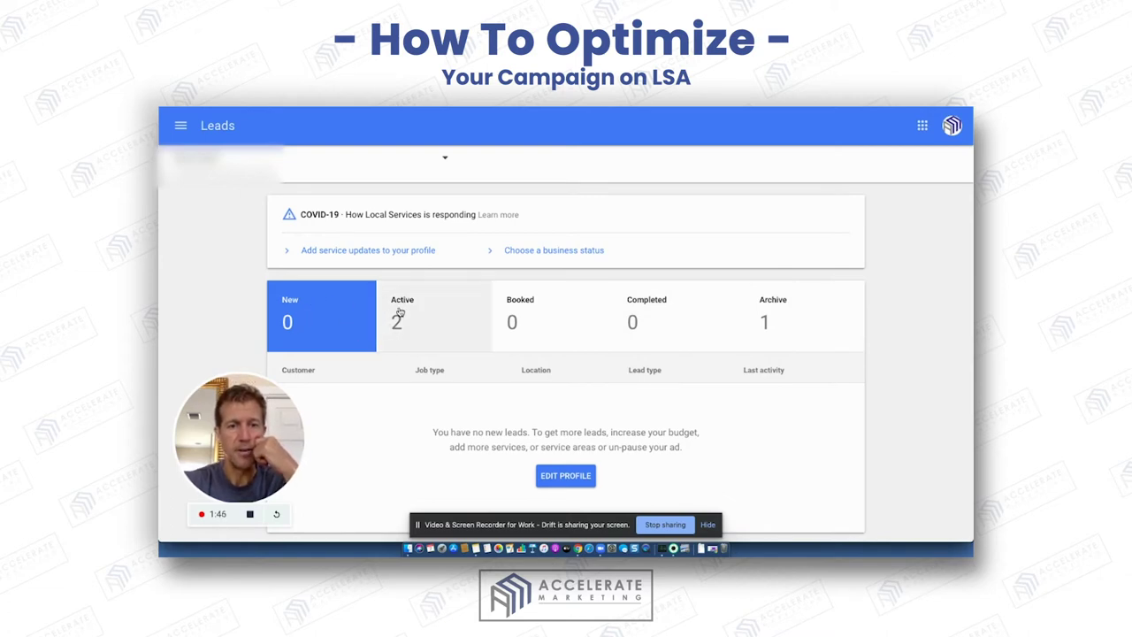
Switch the Leads list to the Active tab and open the Jul 29 phone lead.
{"action": "left_click", "coordinate": [444, 310]}
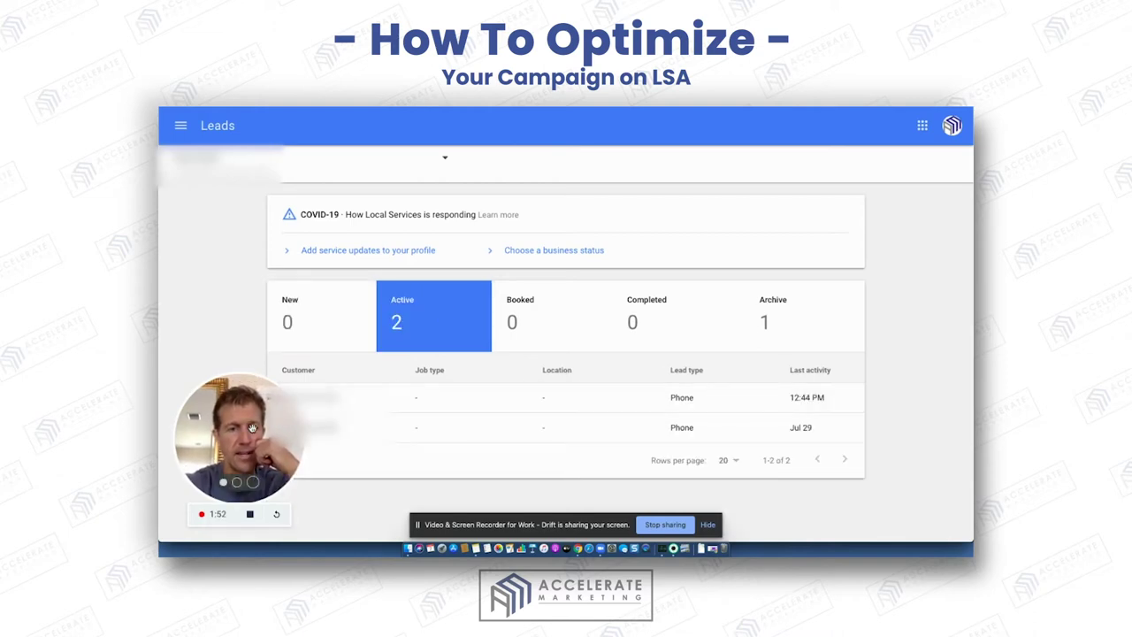
{"action": "left_click_drag", "start_coordinate": [238, 308], "coordinate": [234, 310]}
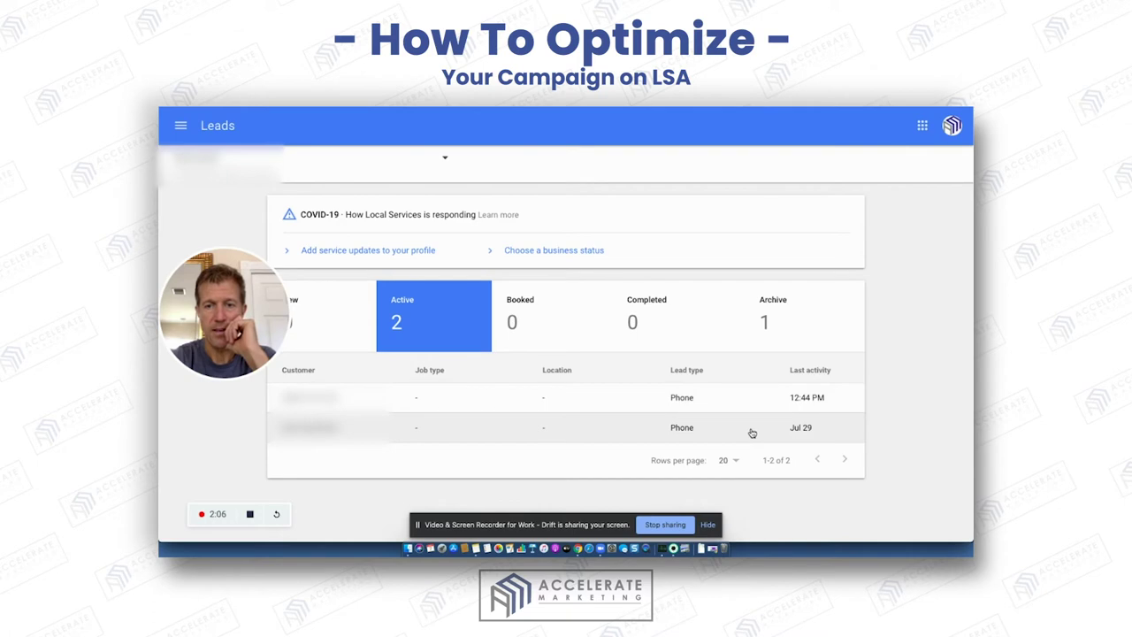
{"action": "left_click", "coordinate": [751, 431]}
Show the Jul 29 lead's call recording, highlight its not-charged notice, and return to the list.
{"action": "left_click", "coordinate": [720, 444]}
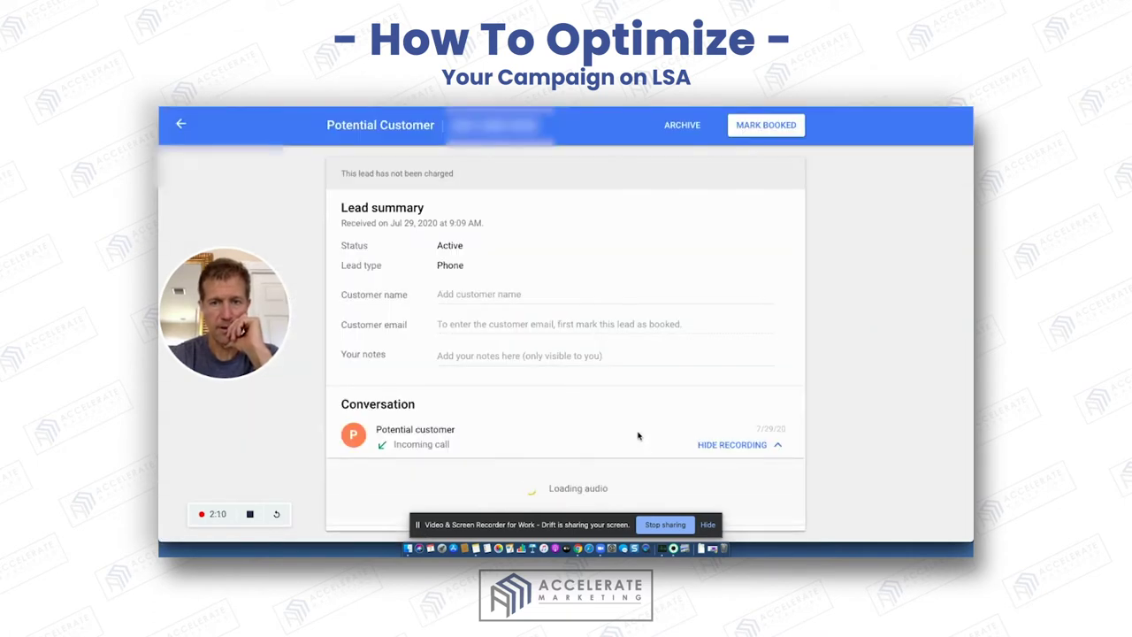
{"action": "triple_click", "coordinate": [369, 174]}
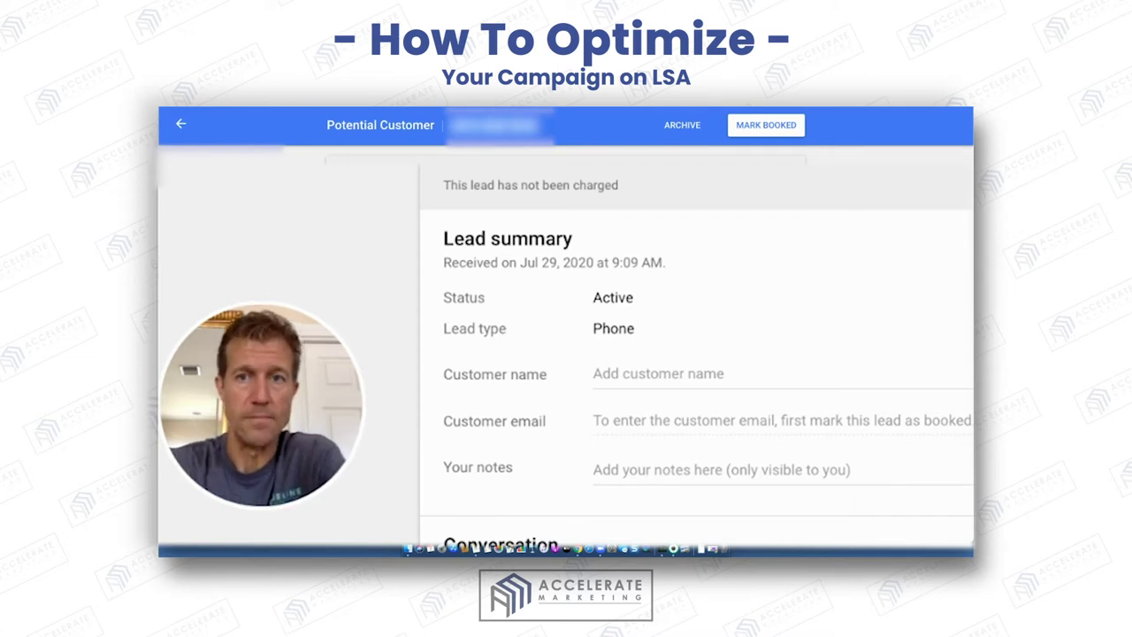
{"action": "left_click", "coordinate": [181, 125]}
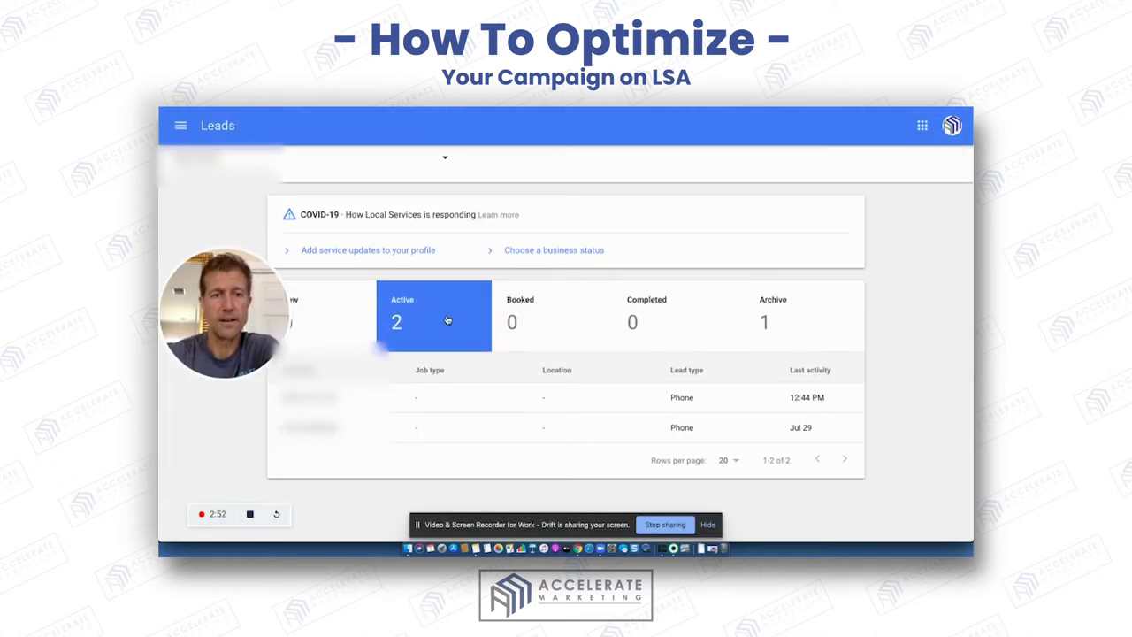
Open the archived Jul 21 phone lead, highlight its not-charged notice, and return to the overview.
{"action": "left_click", "coordinate": [786, 313]}
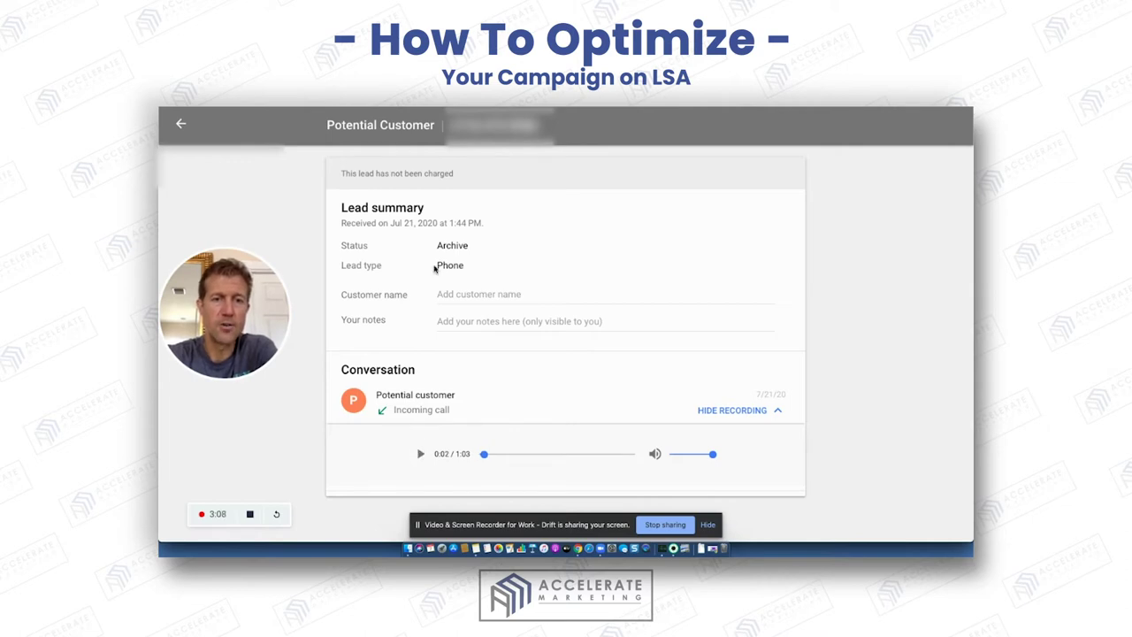
{"action": "triple_click", "coordinate": [363, 172]}
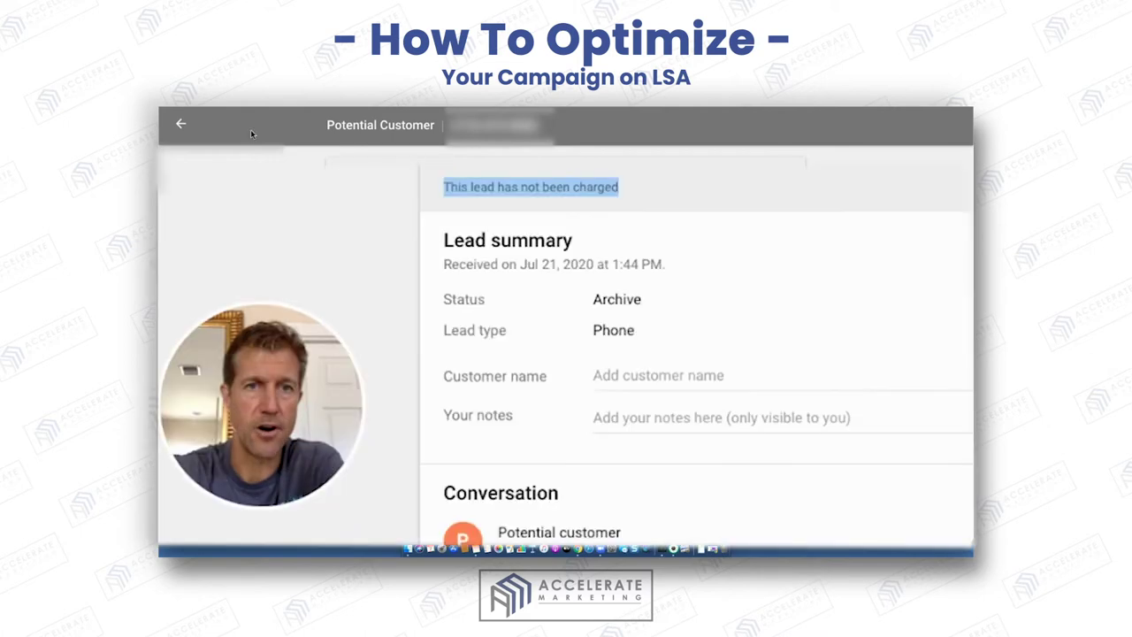
{"action": "left_click", "coordinate": [177, 124]}
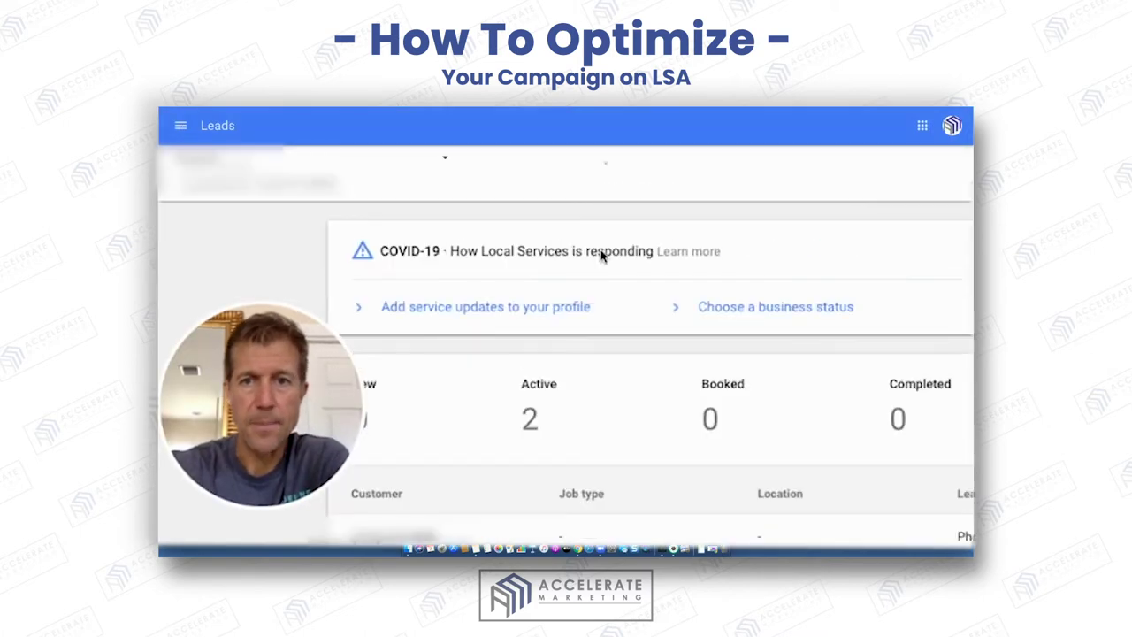
Open the first Active lead, click into its empty Your notes field, then go back.
{"action": "left_click", "coordinate": [554, 412]}
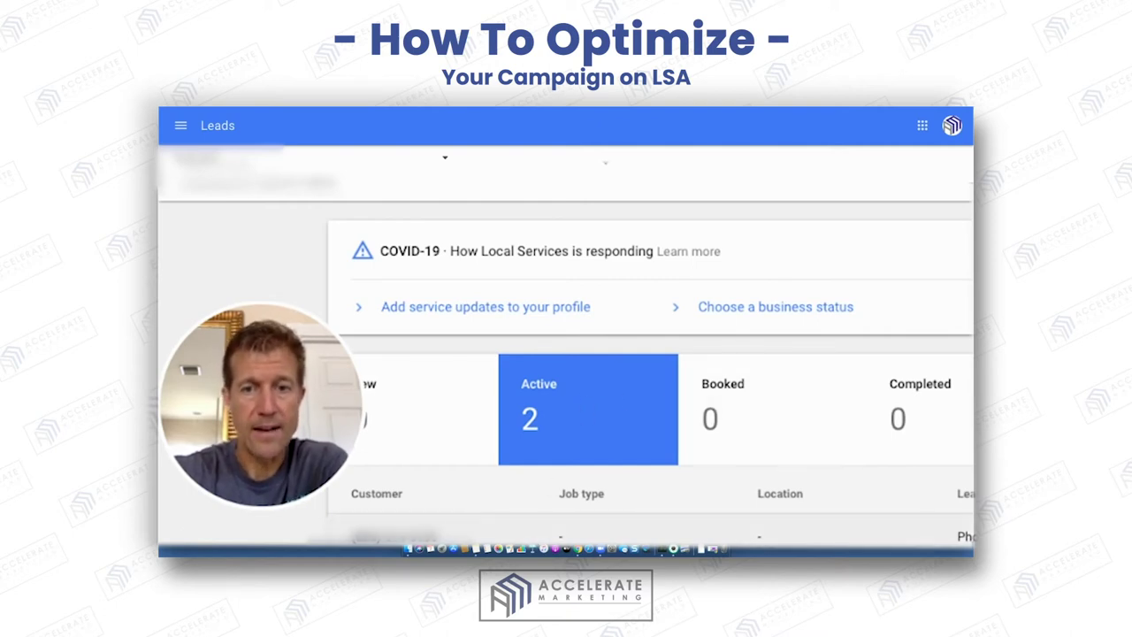
{"action": "left_click", "coordinate": [537, 536]}
{"action": "left_click", "coordinate": [455, 356]}
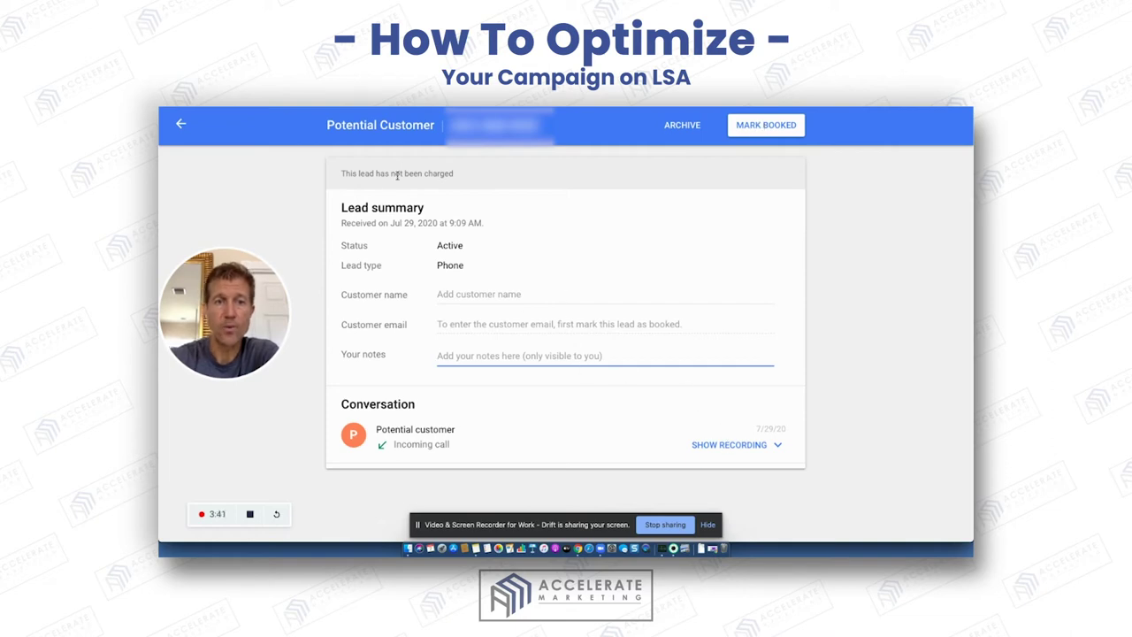
{"action": "left_click", "coordinate": [180, 124]}
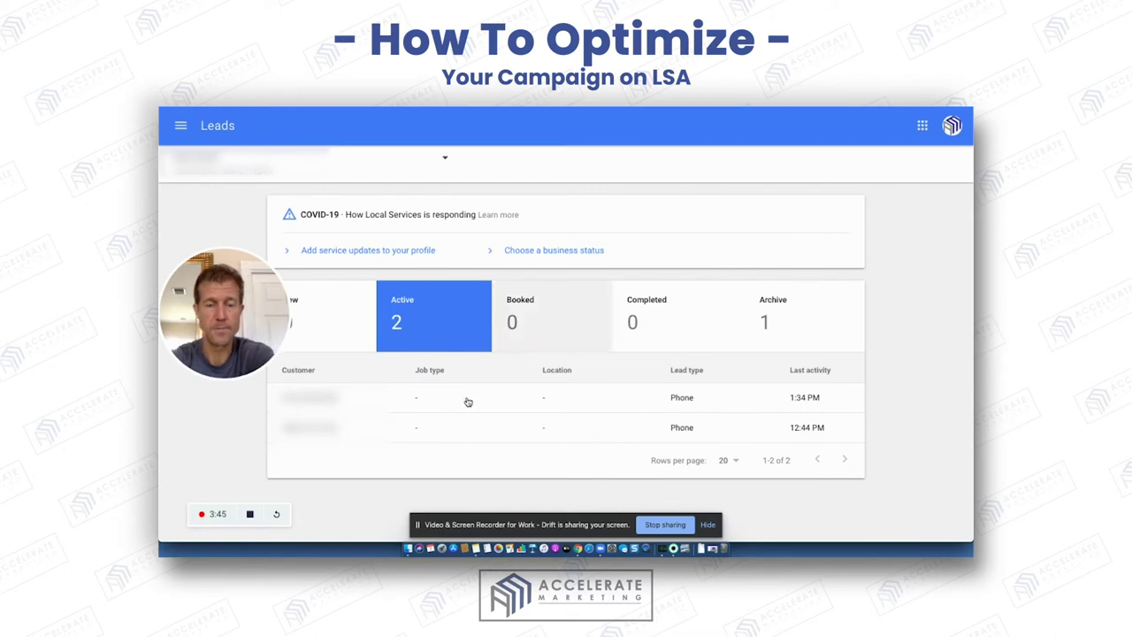
View the Jul 24 lead's 0:51 call recording and highlight its Potential Customer title.
{"action": "left_click", "coordinate": [760, 398]}
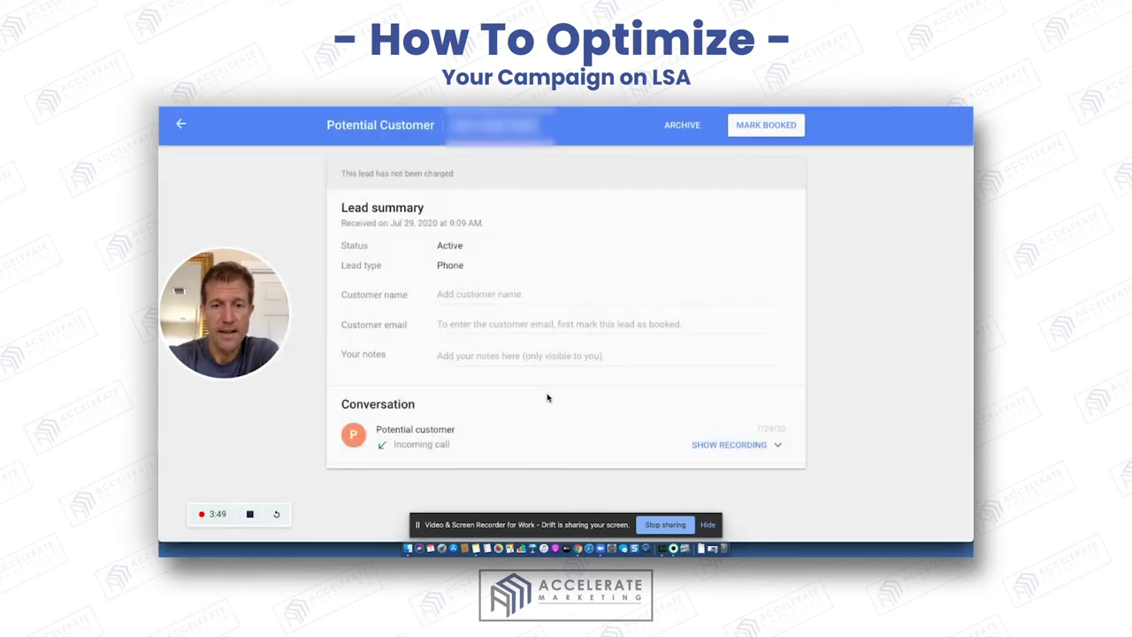
{"action": "left_click", "coordinate": [181, 127]}
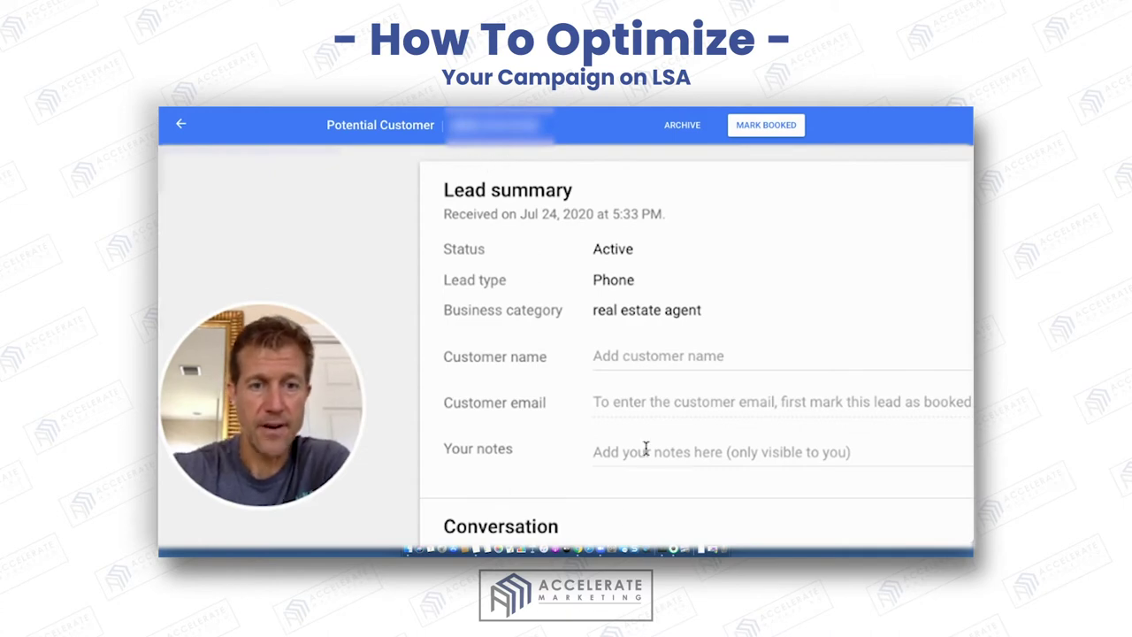
{"action": "left_click", "coordinate": [740, 433]}
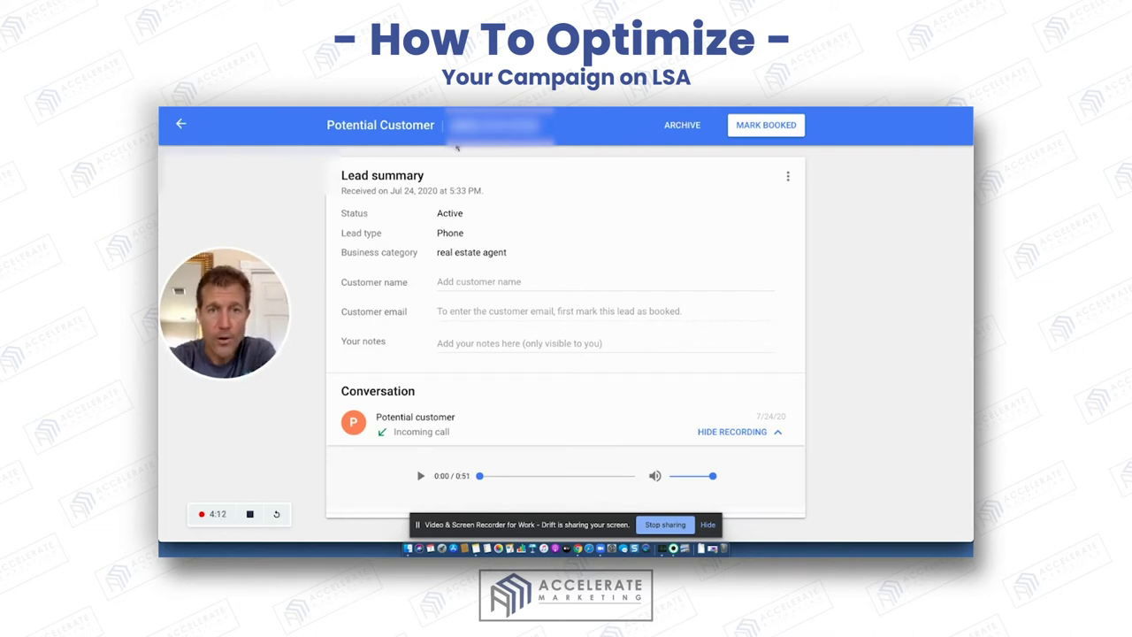
{"action": "left_click_drag", "start_coordinate": [327, 125], "coordinate": [435, 125]}
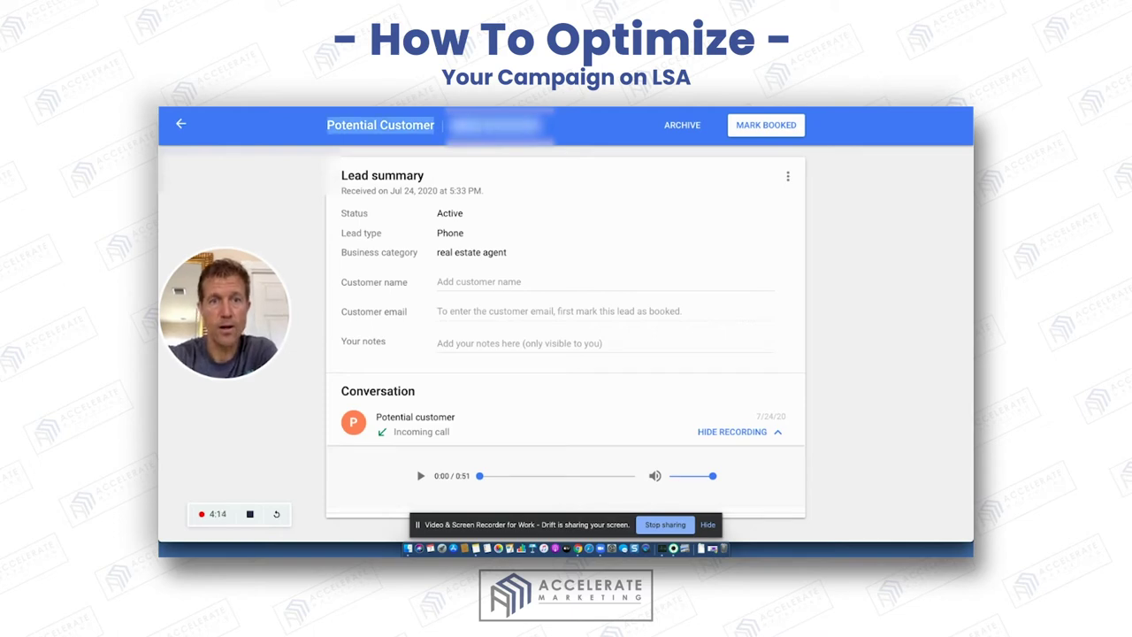
{"action": "left_click", "coordinate": [183, 125]}
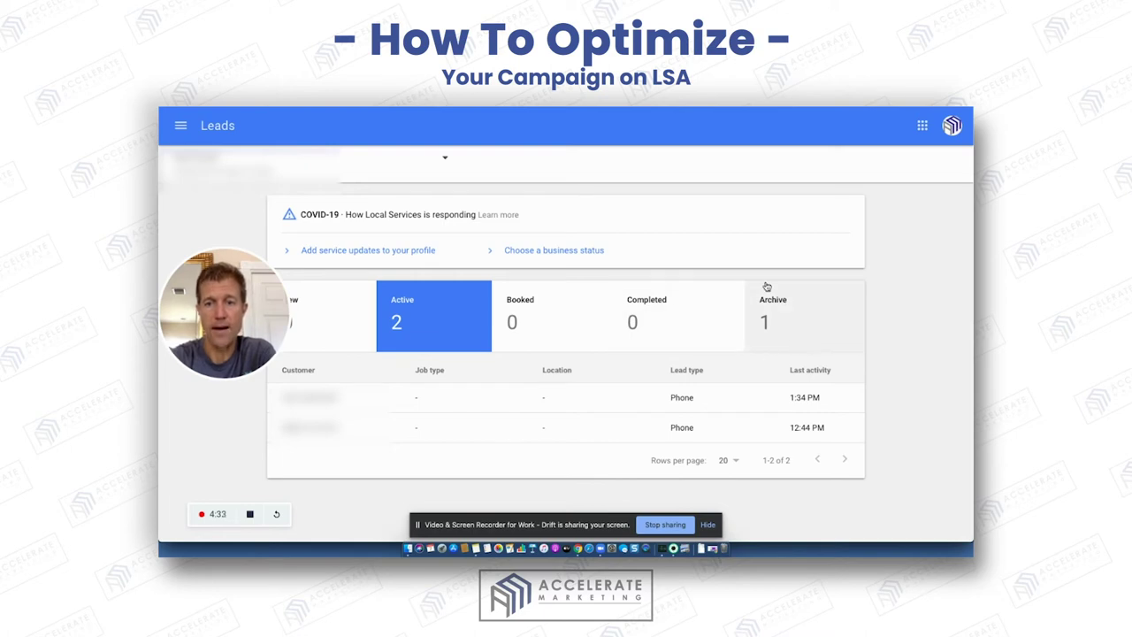
Check the Jul 24 lead's Dispute option without using it, then return and open the navigation menu.
{"action": "left_click", "coordinate": [340, 389]}
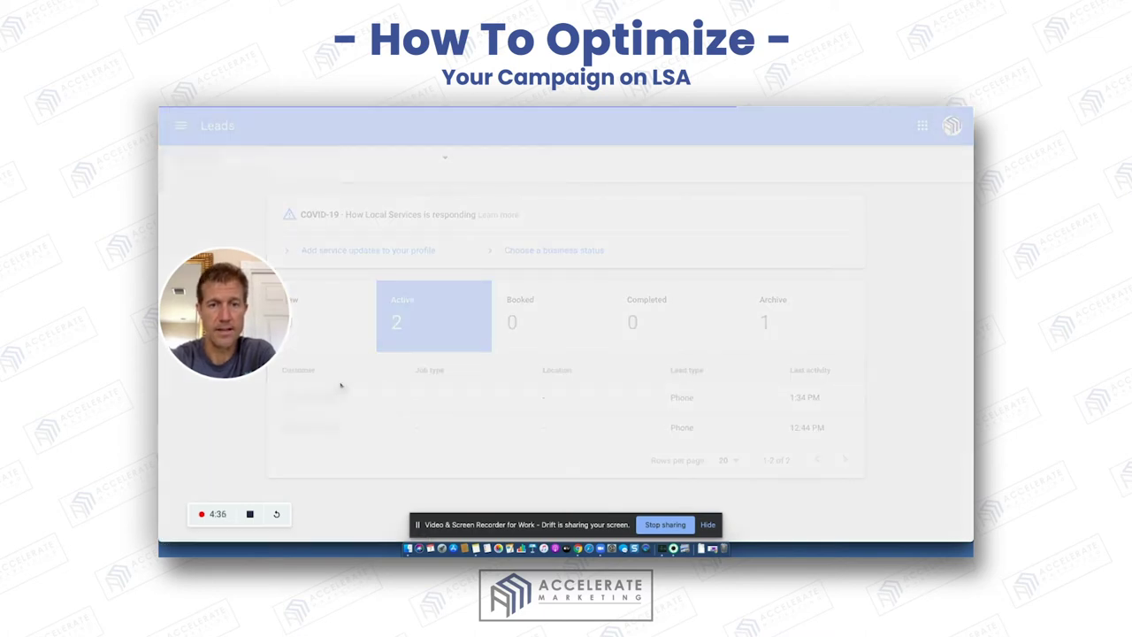
{"action": "left_click", "coordinate": [788, 181]}
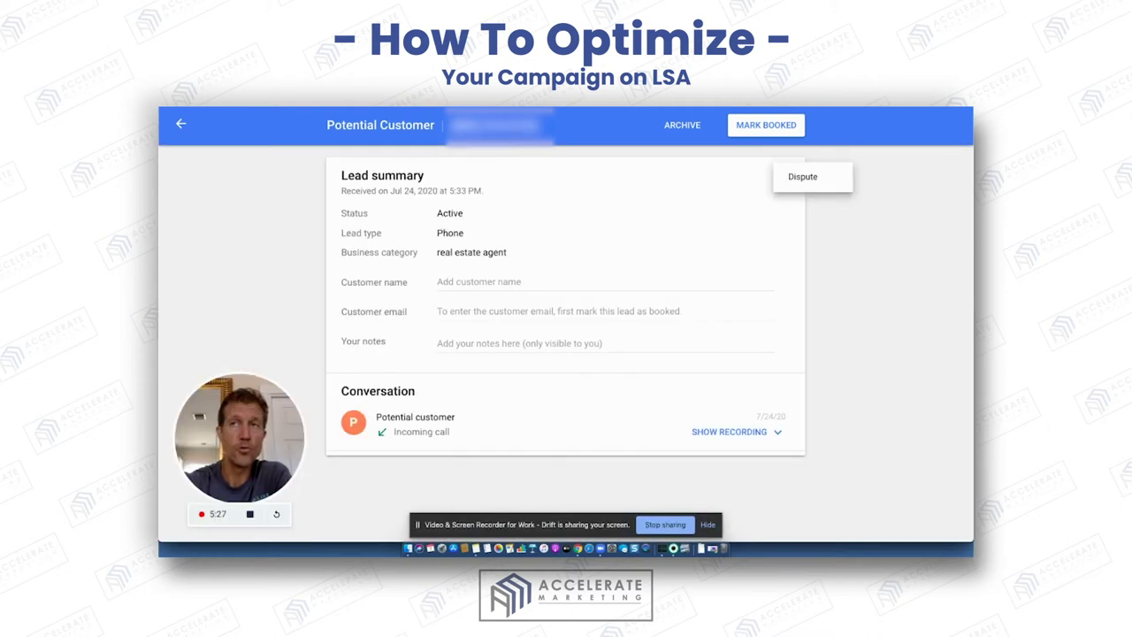
{"action": "left_click", "coordinate": [181, 124]}
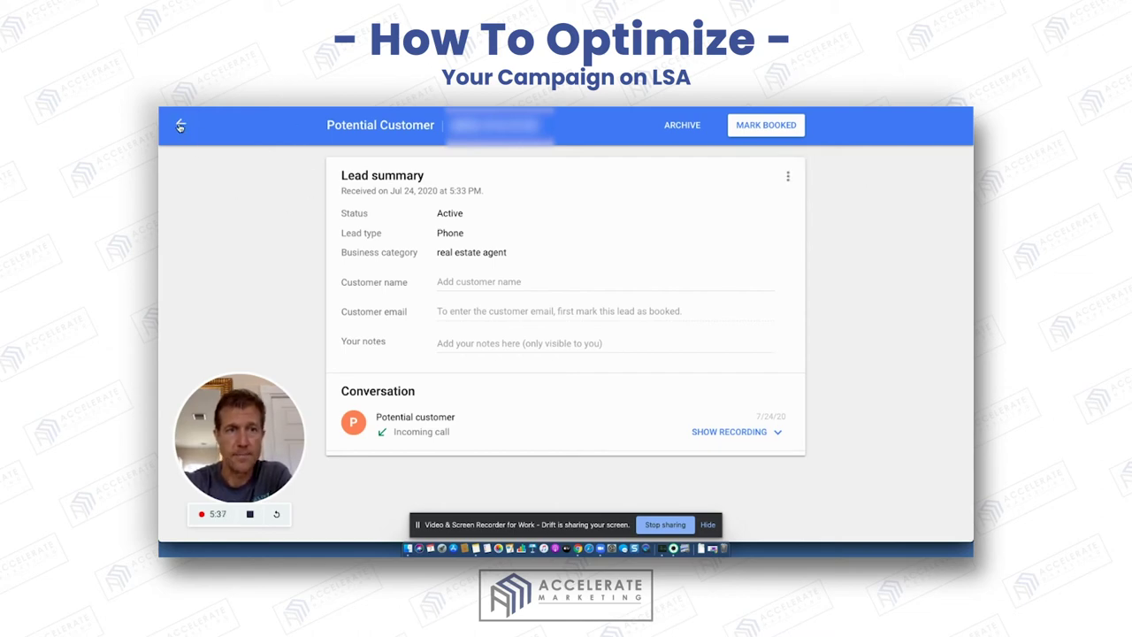
{"action": "left_click", "coordinate": [182, 124]}
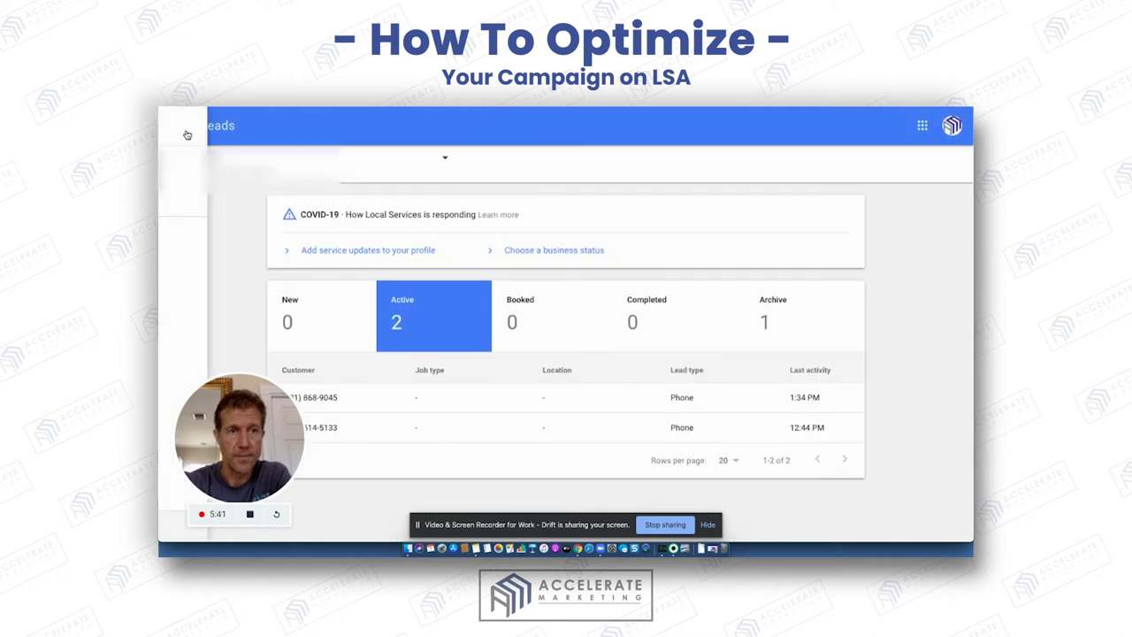
{"action": "left_click", "coordinate": [181, 124]}
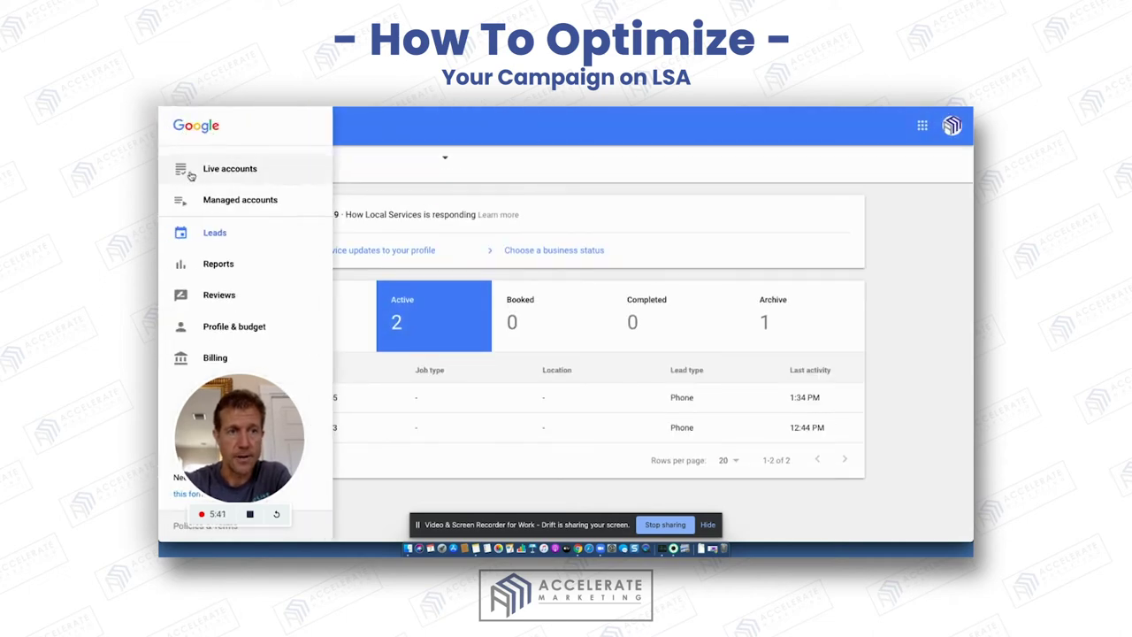
Go to Reviews (4.8 rating, 12 reviews) and list the 2 leads awaiting review requests.
{"action": "left_click", "coordinate": [227, 295]}
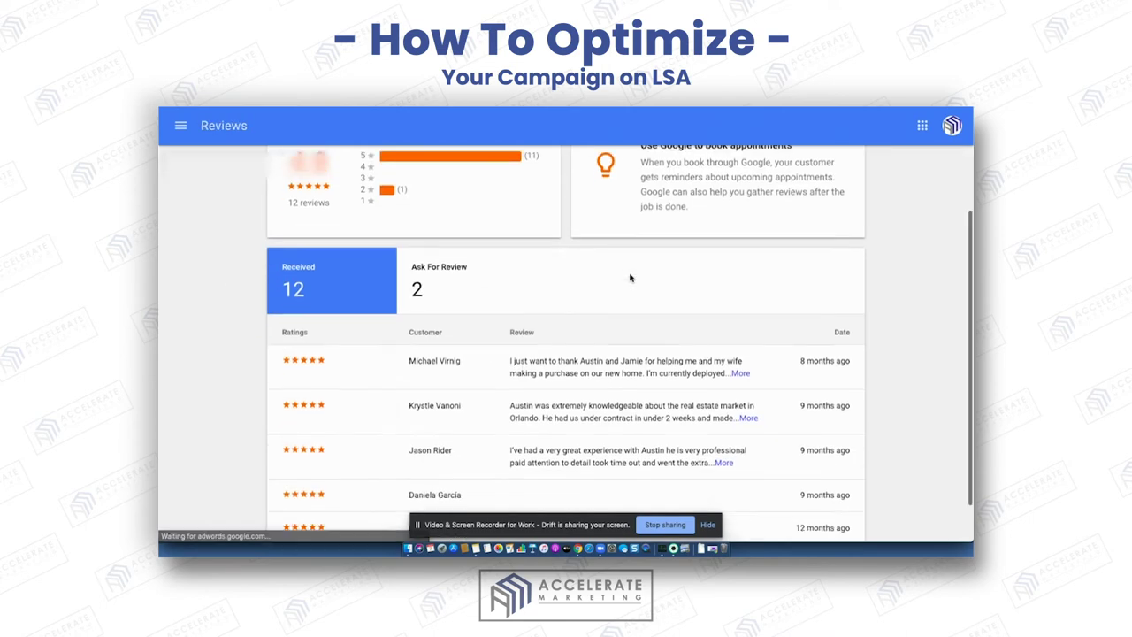
{"action": "scroll", "coordinate": [467, 248], "scroll_direction": "down", "scroll_amount": 2}
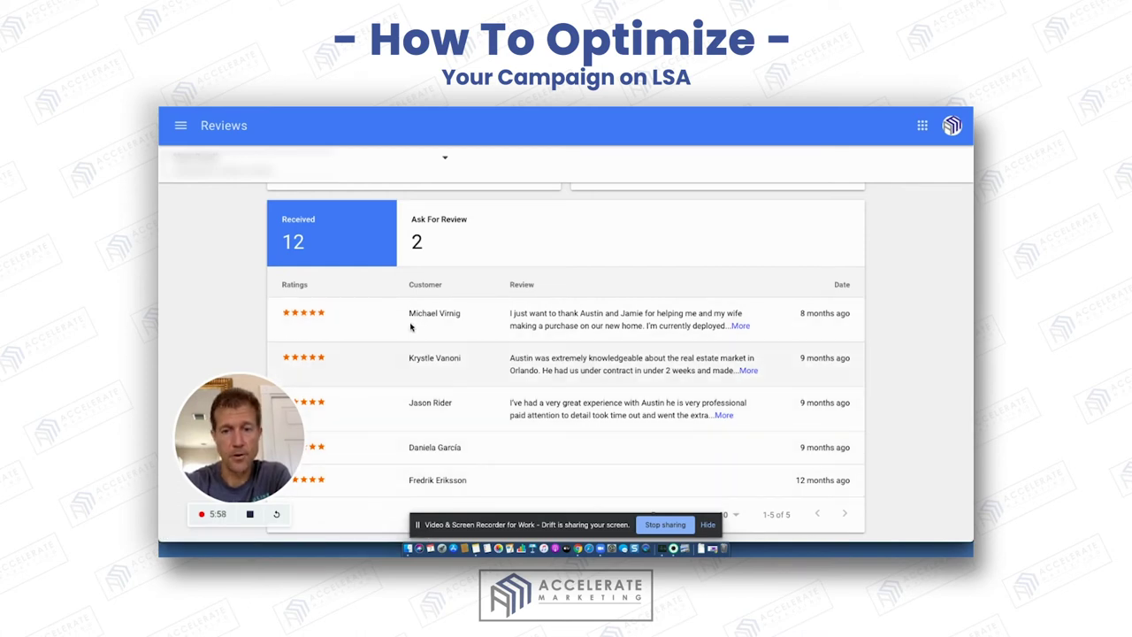
{"action": "left_click", "coordinate": [444, 238]}
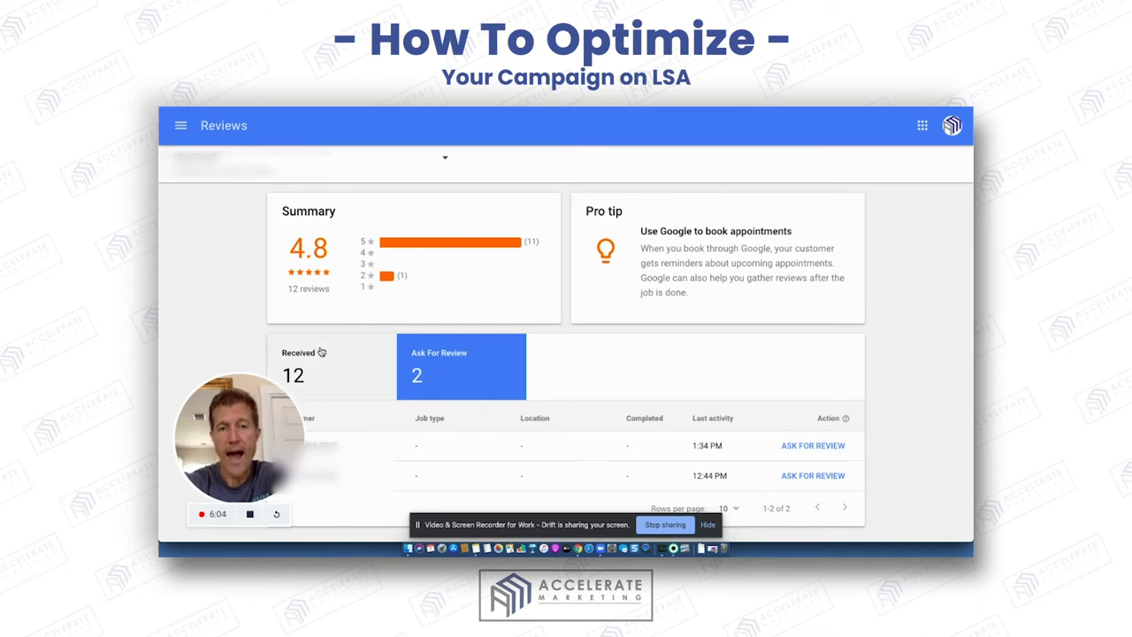
{"action": "left_click", "coordinate": [828, 448]}
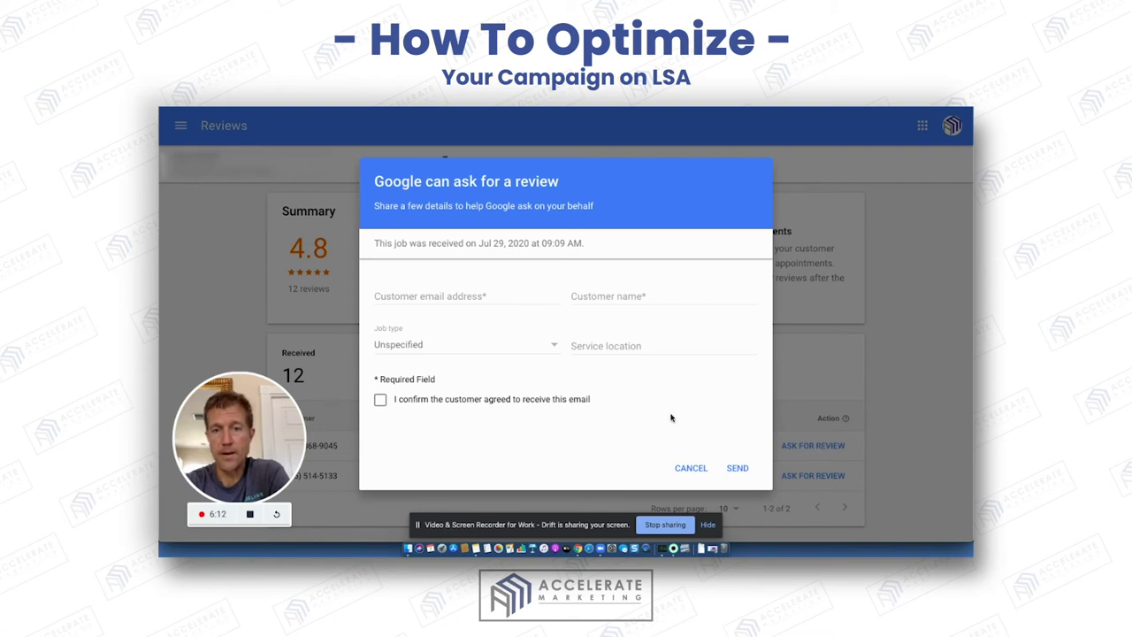
{"action": "left_click", "coordinate": [479, 298]}
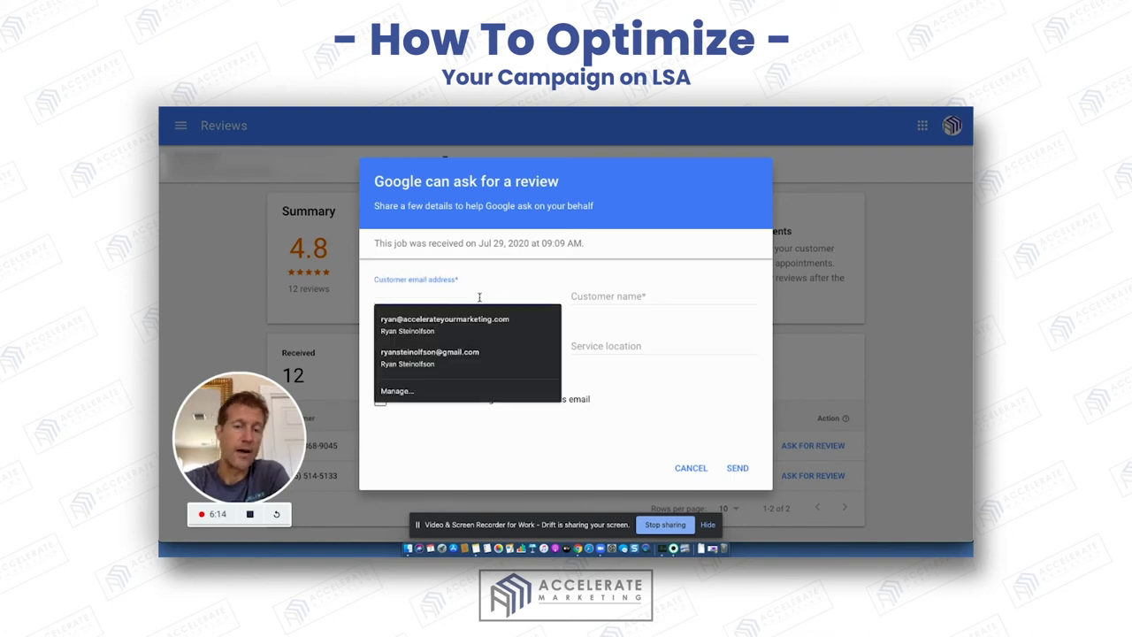
{"action": "left_click", "coordinate": [590, 293]}
{"action": "left_click", "coordinate": [501, 347]}
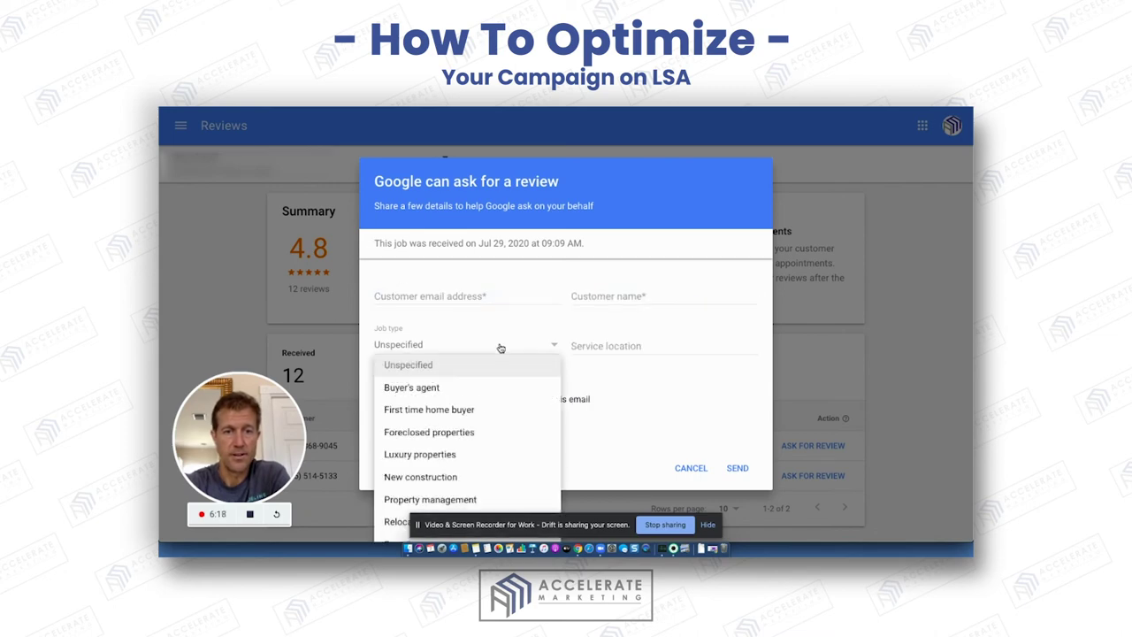
{"action": "left_click", "coordinate": [589, 348]}
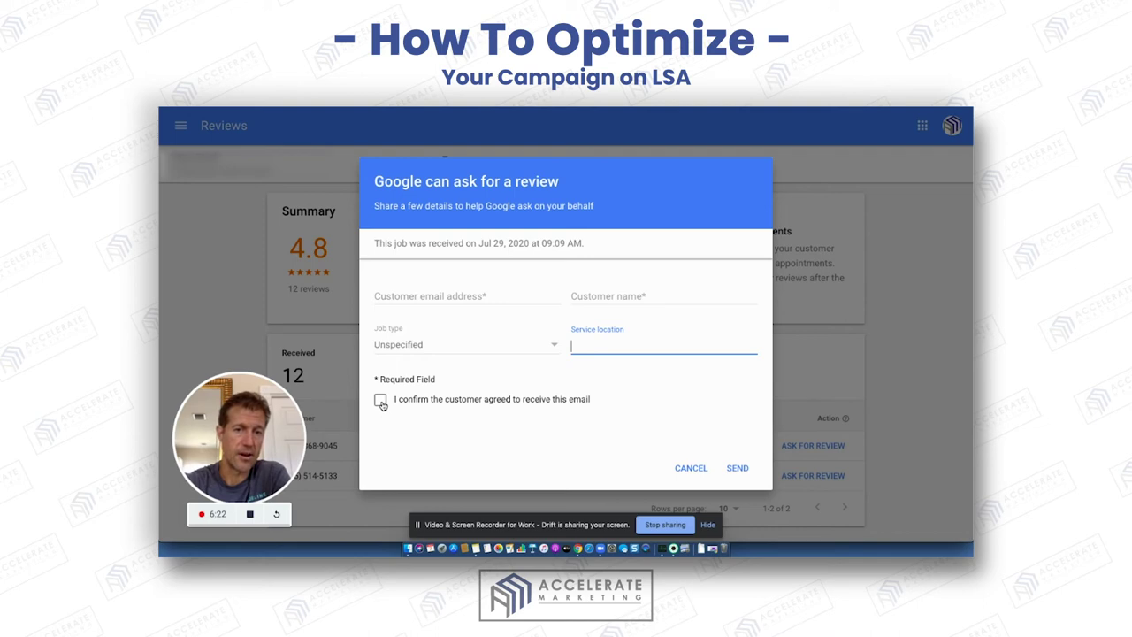
{"action": "left_click", "coordinate": [796, 195]}
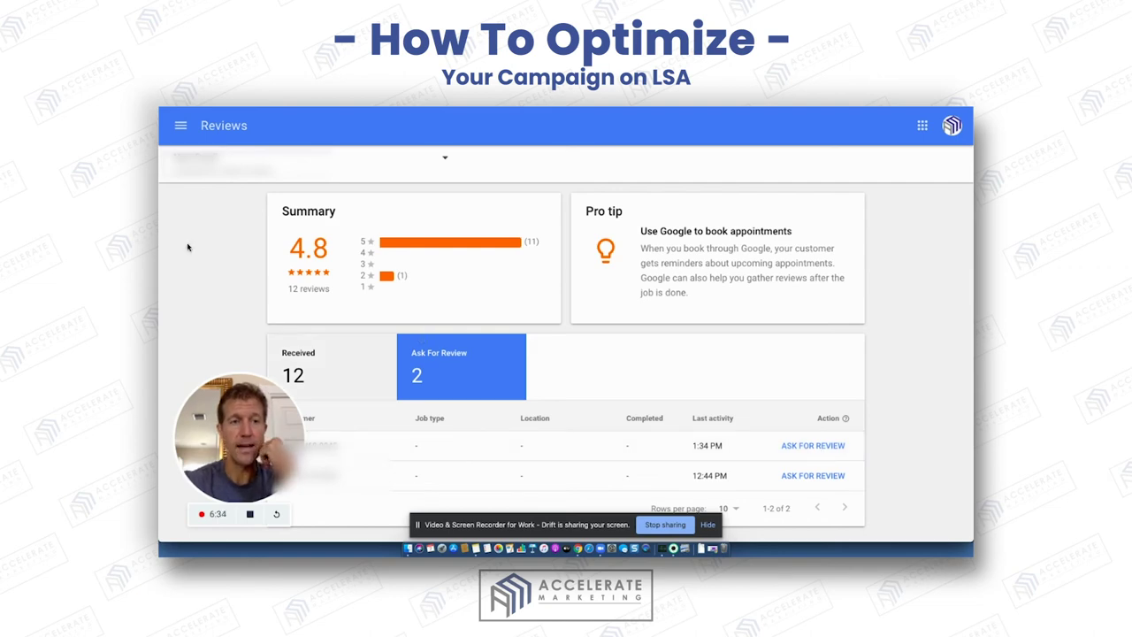
Go to Profile & budget and scroll to the Orlando–Tampa service areas and 9:00 AM–7:00 PM hours.
{"action": "left_click", "coordinate": [181, 127]}
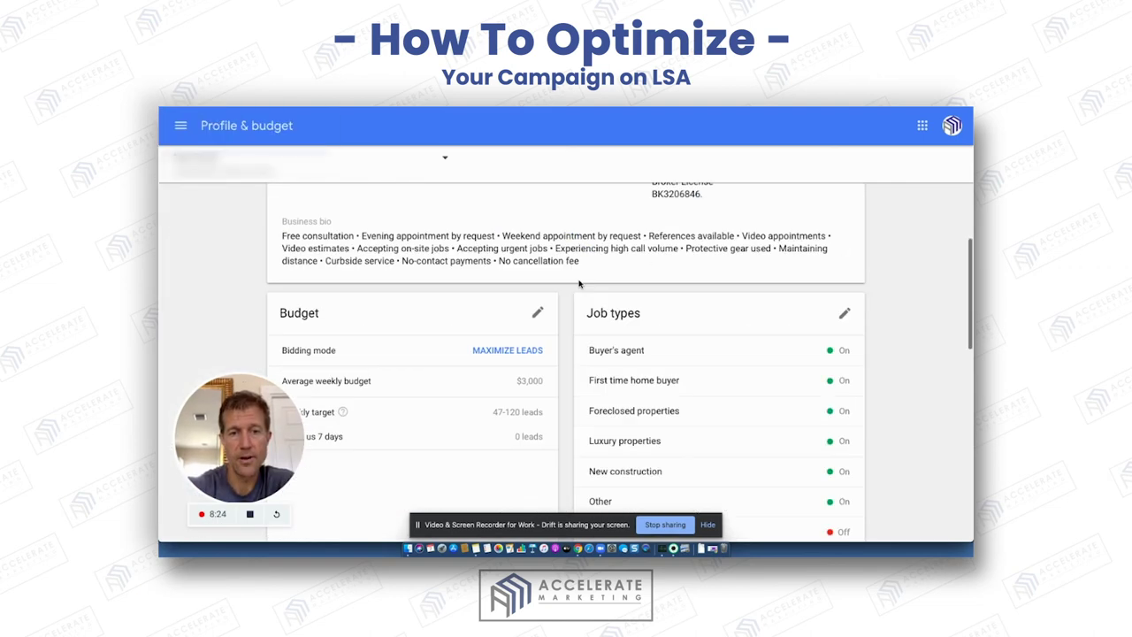
{"action": "scroll", "coordinate": [579, 283], "scroll_direction": "down", "scroll_amount": 5}
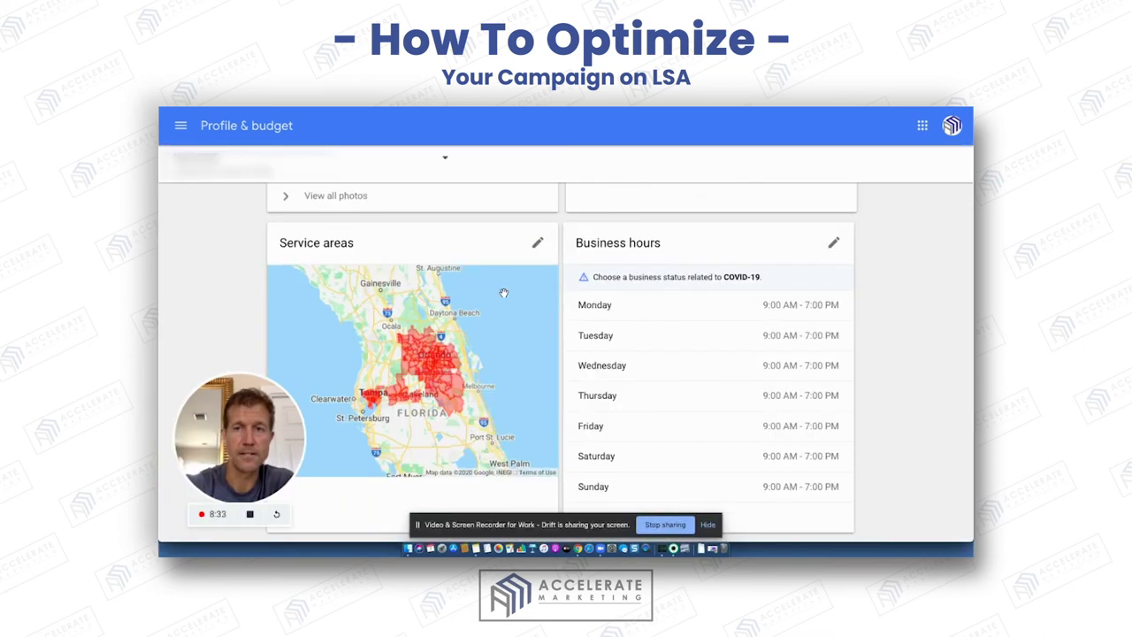
{"action": "scroll", "coordinate": [504, 292], "scroll_direction": "up", "scroll_amount": 10}
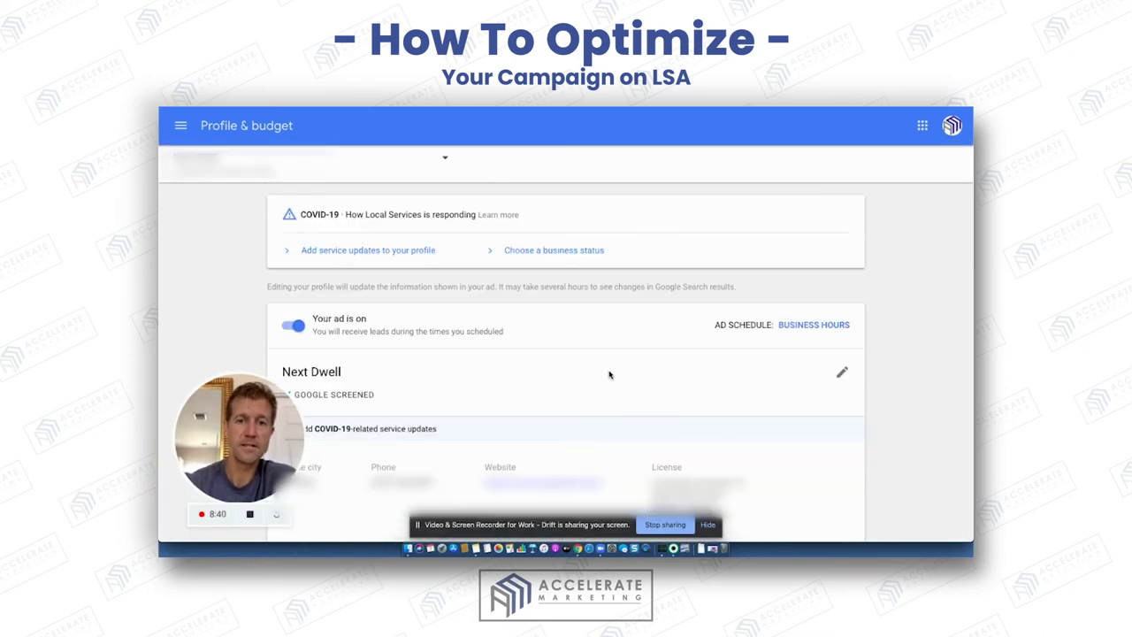
{"action": "scroll", "coordinate": [608, 373], "scroll_direction": "down", "scroll_amount": 8}
{"action": "scroll", "coordinate": [609, 371], "scroll_direction": "down", "scroll_amount": 3}
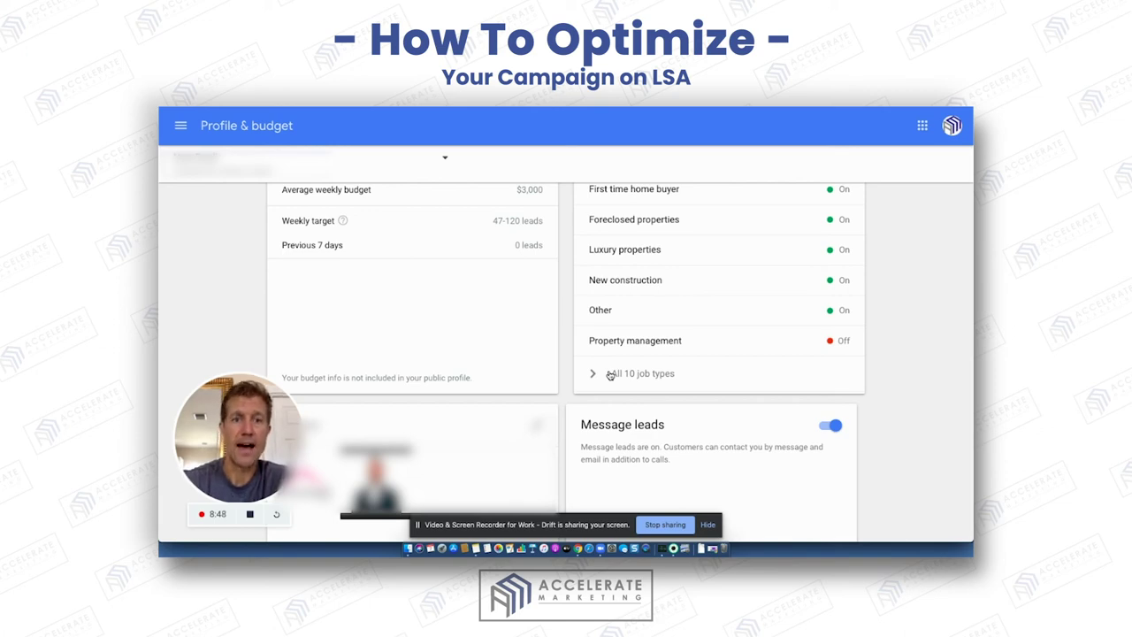
{"action": "scroll", "coordinate": [581, 414], "scroll_direction": "down", "scroll_amount": 15}
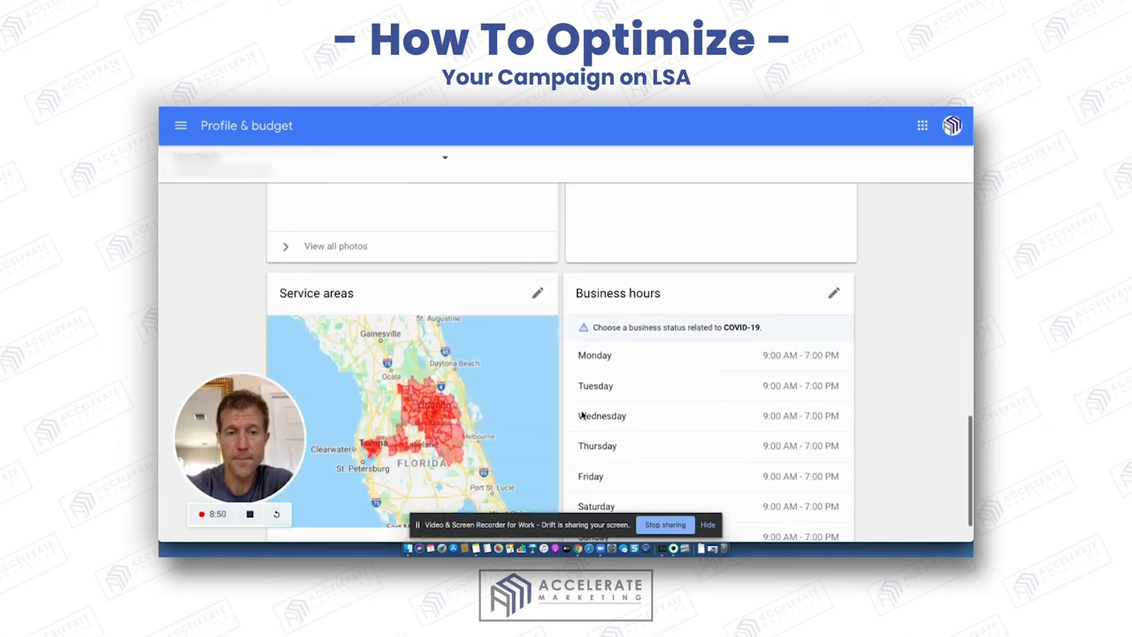